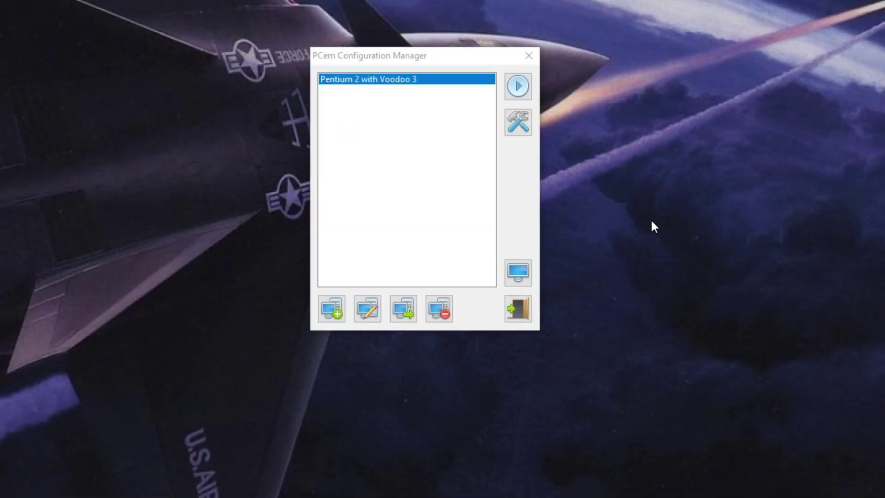
Set the joystick type of the Pentium 2 with Voodoo 3 machine to Thrustmaster Flight Control System
left_click(529, 126)
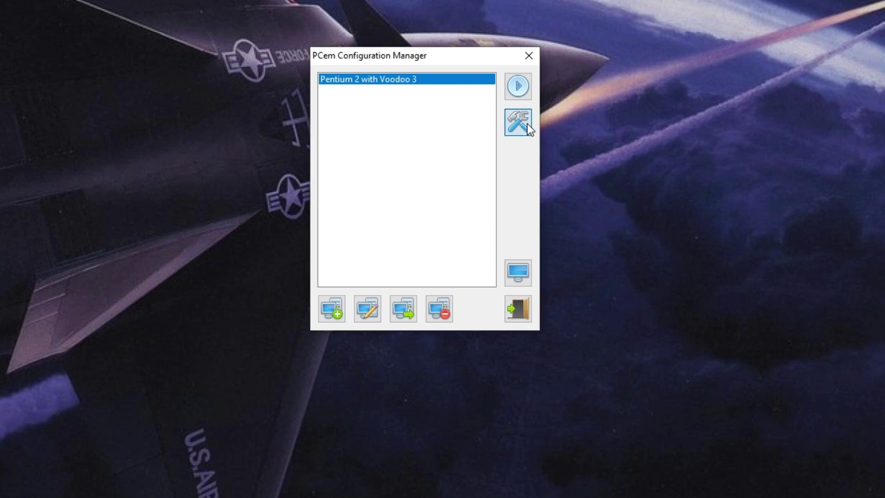
left_click(528, 124)
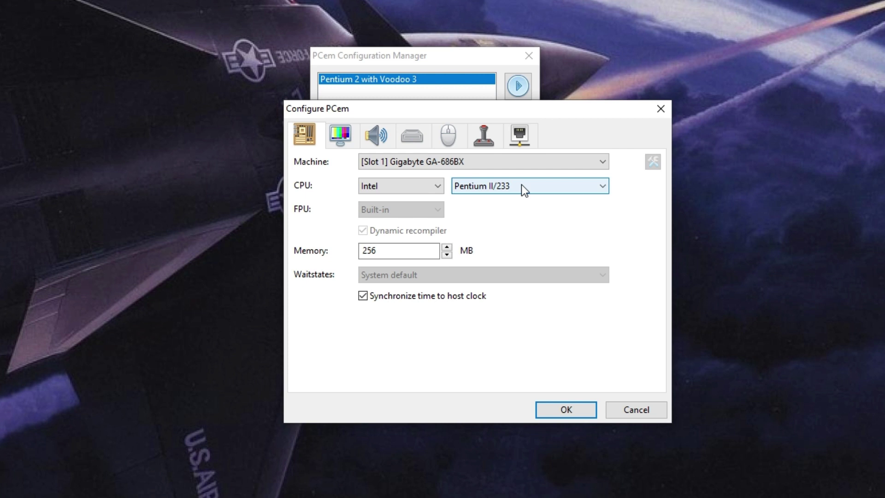
left_click(485, 135)
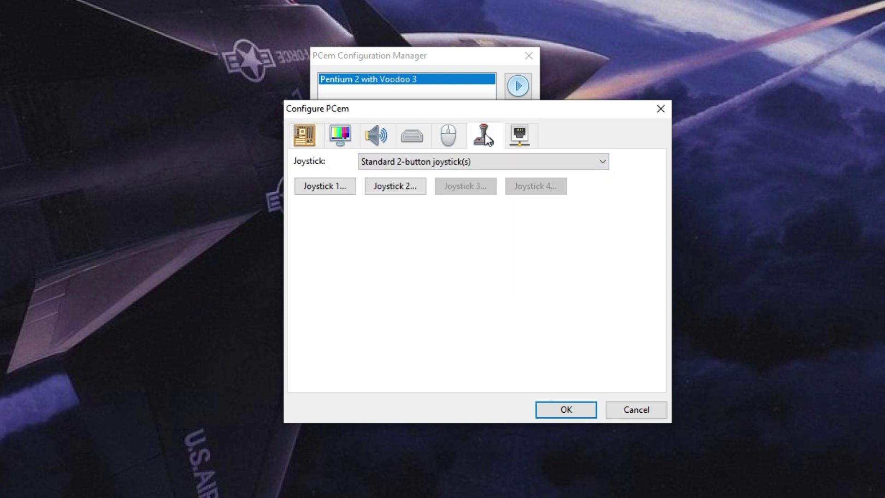
left_click(483, 161)
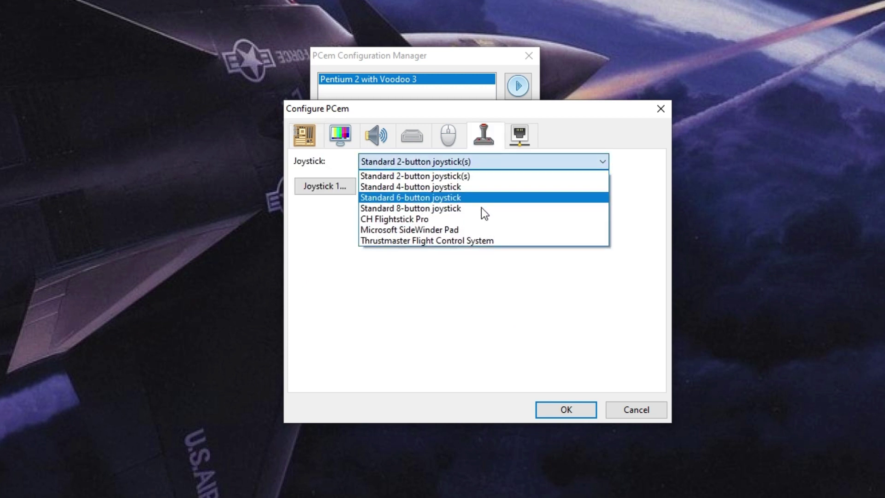
left_click(482, 240)
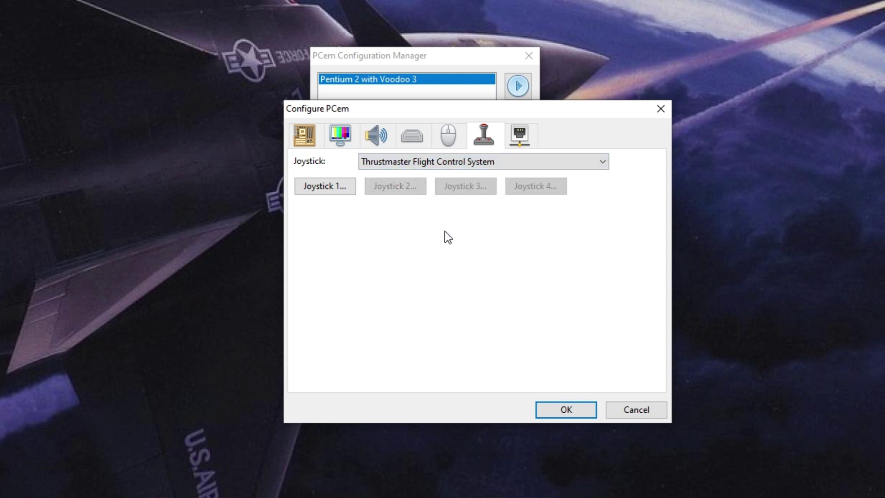
Assign the VKB-Sim Gladiator NXT R device to Joystick 1 and save the machine configuration
left_click(344, 189)
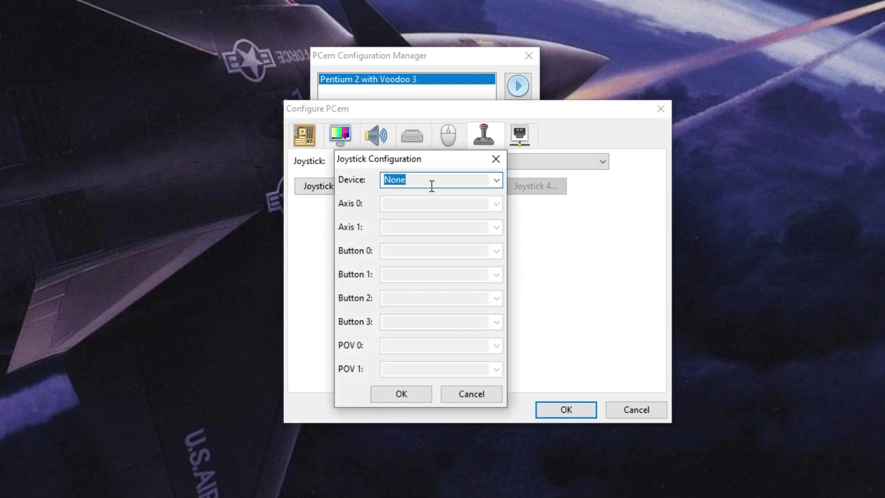
left_click(497, 182)
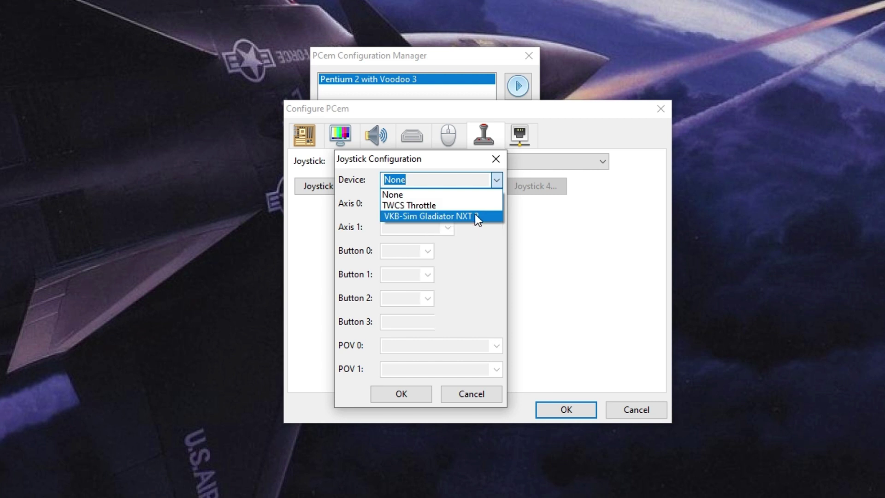
left_click(475, 215)
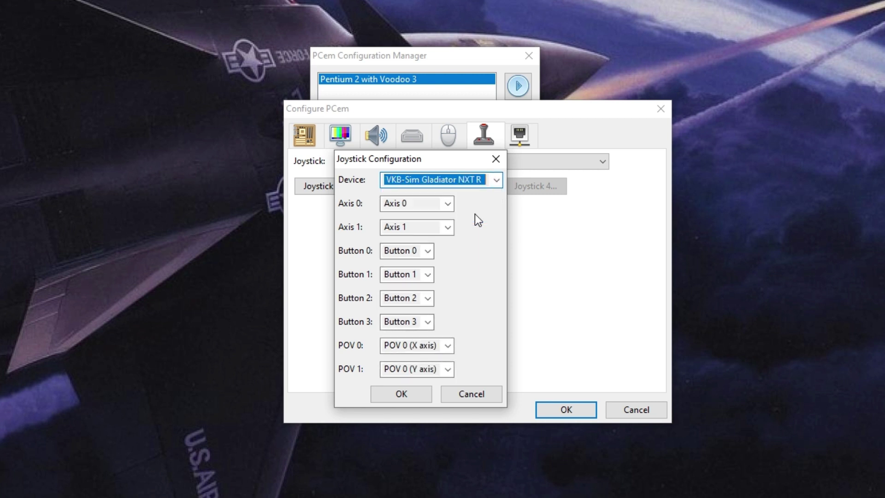
left_click(411, 398)
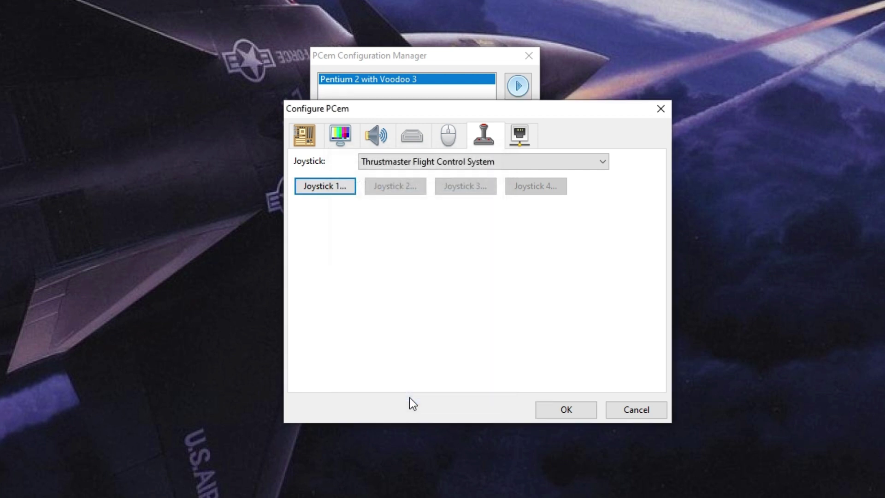
left_click(566, 406)
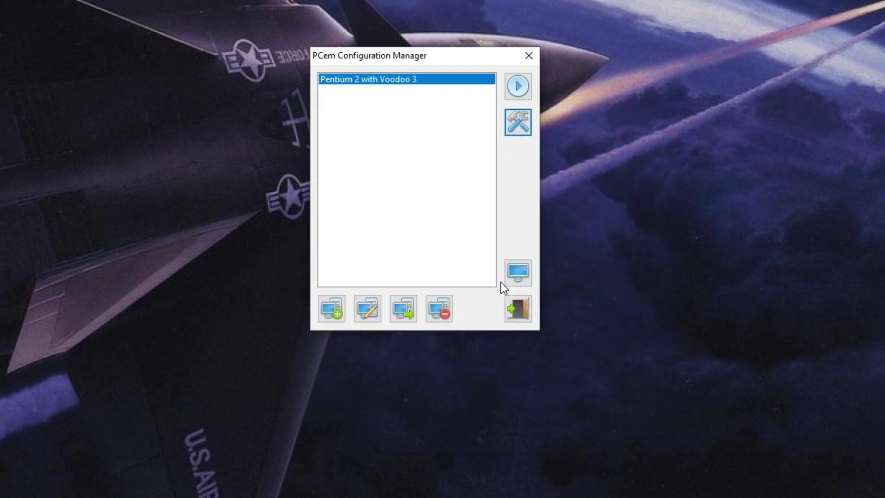
Start the Pentium 2 with Voodoo 3 machine and switch its display to fullscreen
left_click(518, 86)
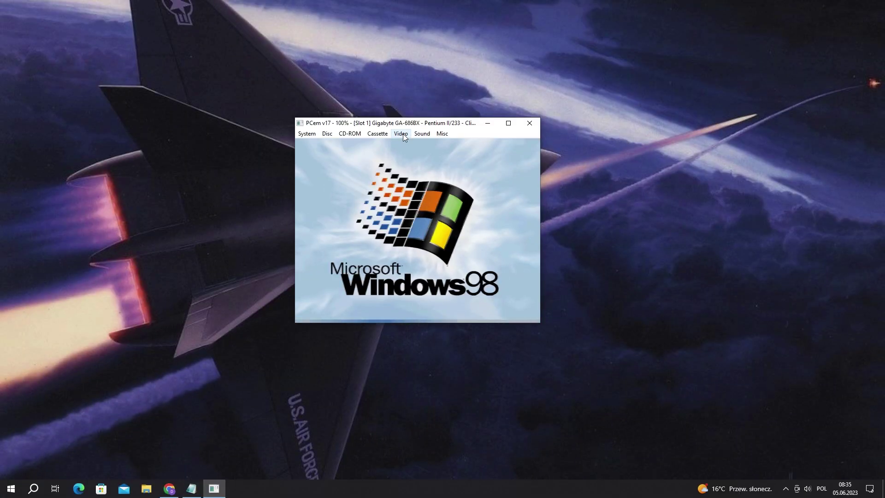
left_click(401, 134)
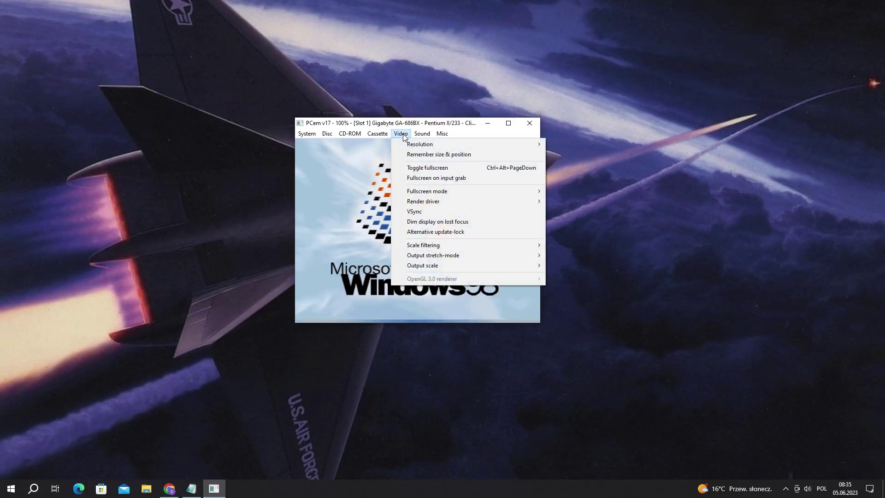
left_click(427, 167)
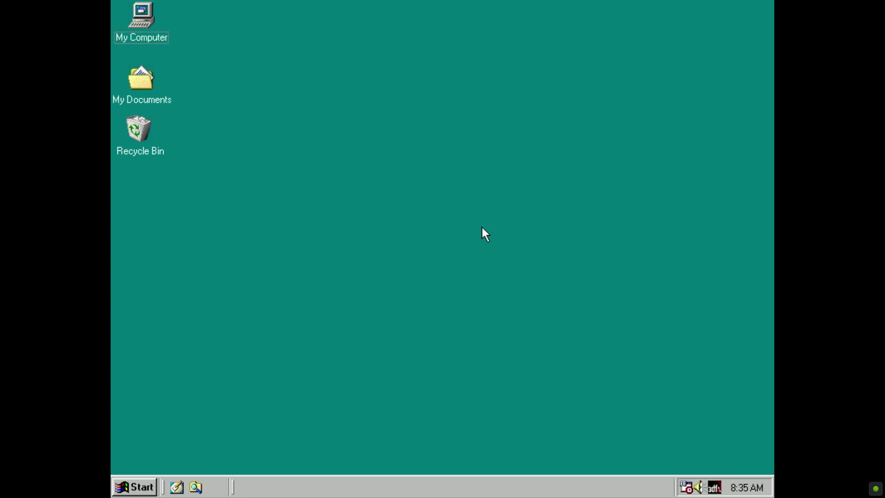
Add the Thrustmaster Flight Control System as a game controller in the Windows 98 Control Panel
left_click(132, 494)
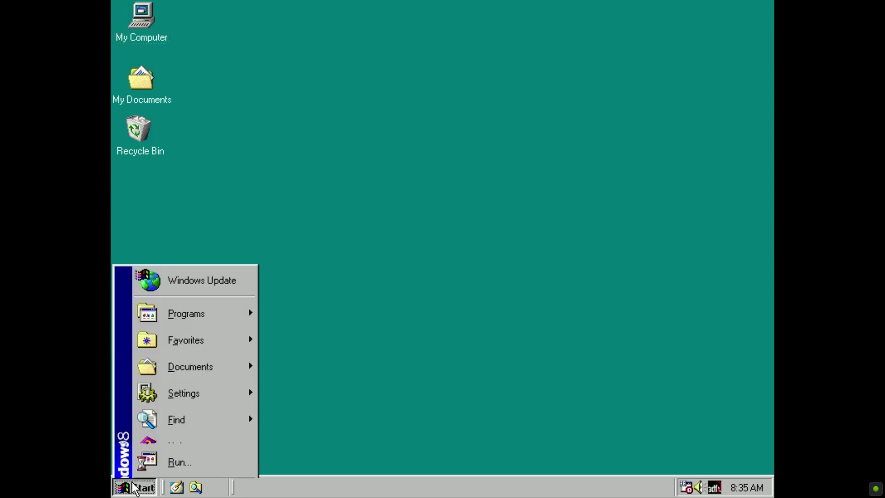
mouse_move(192, 356)
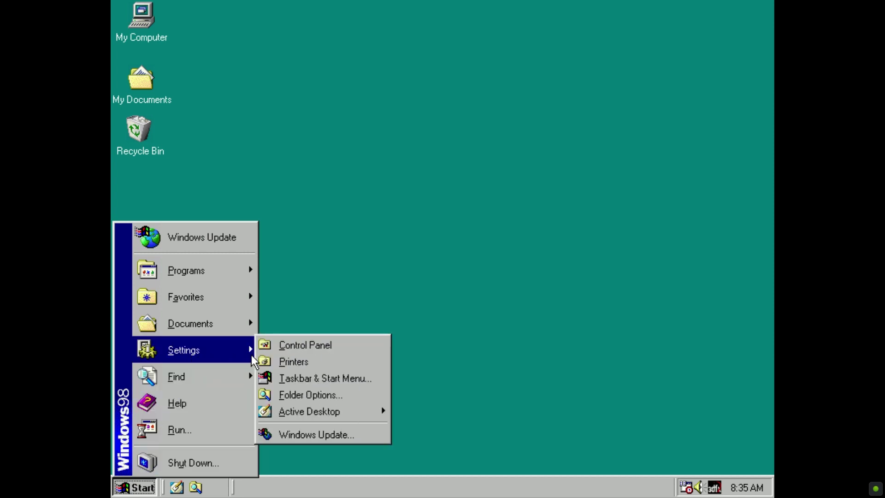
left_click(281, 348)
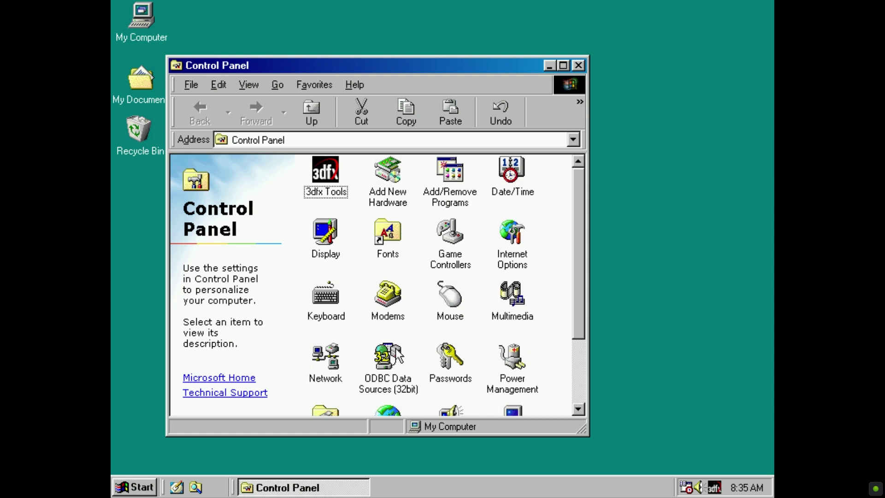
double_click(448, 260)
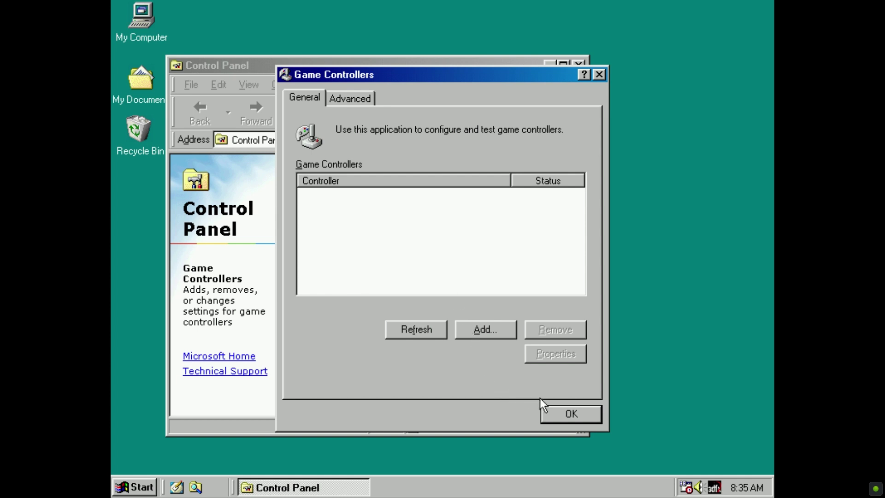
left_click(487, 330)
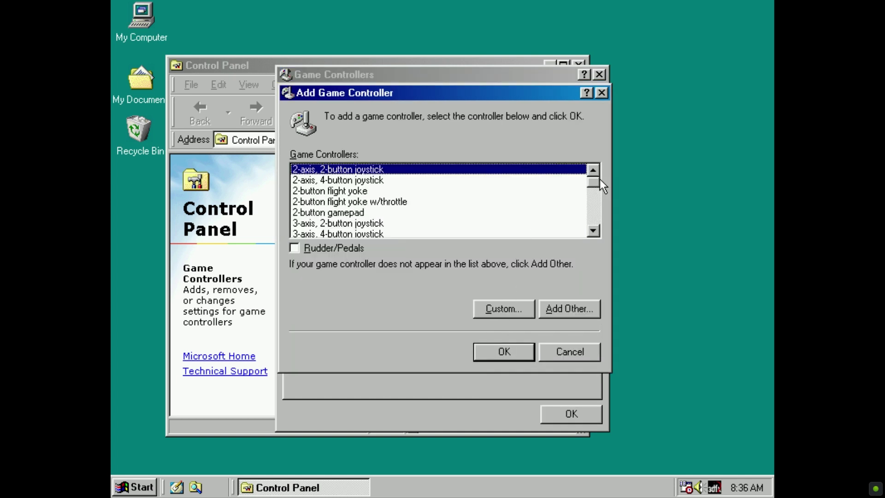
left_click_drag(599, 180, 595, 228)
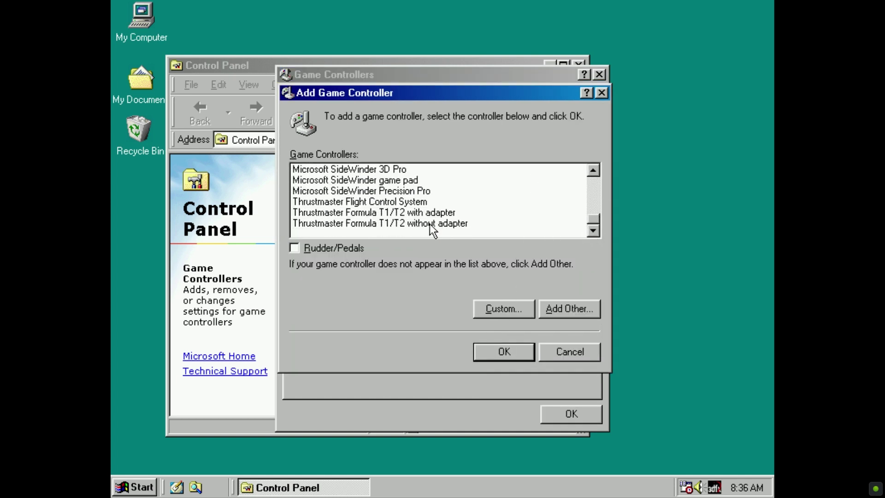
left_click(413, 202)
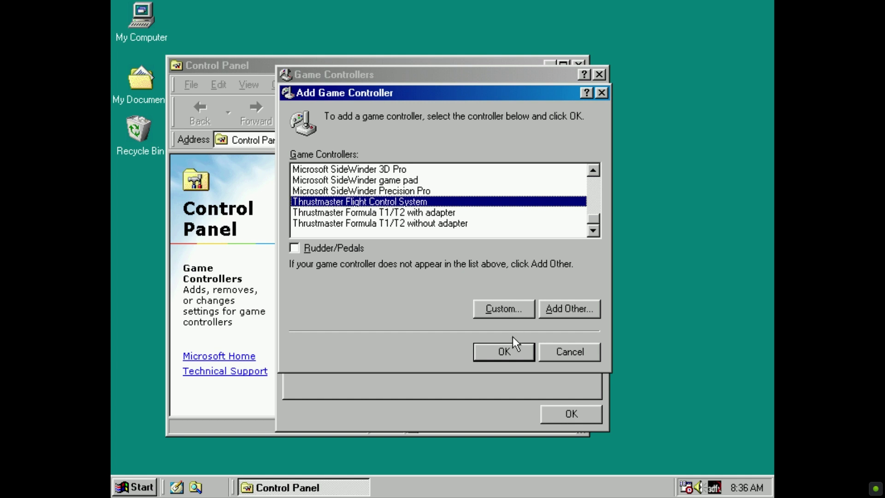
left_click(507, 352)
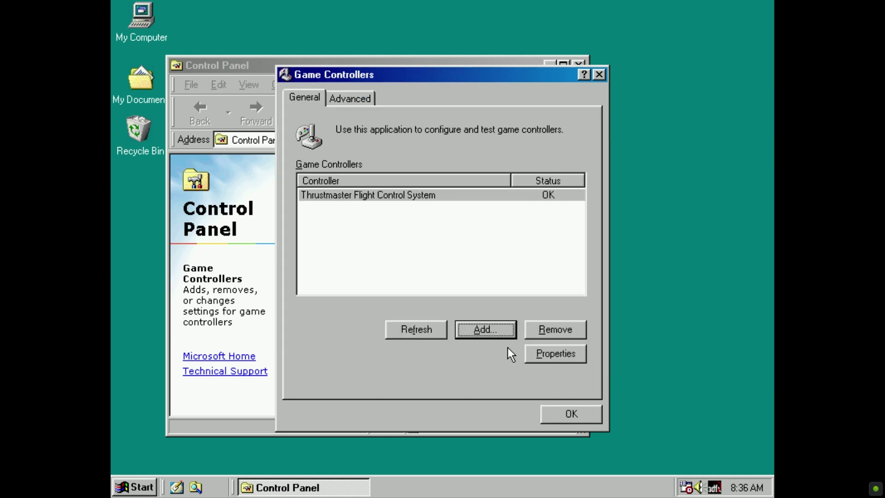
Calibrate the Thrustmaster Flight Control System, including each point of view hat position, and save the calibration
left_click(552, 348)
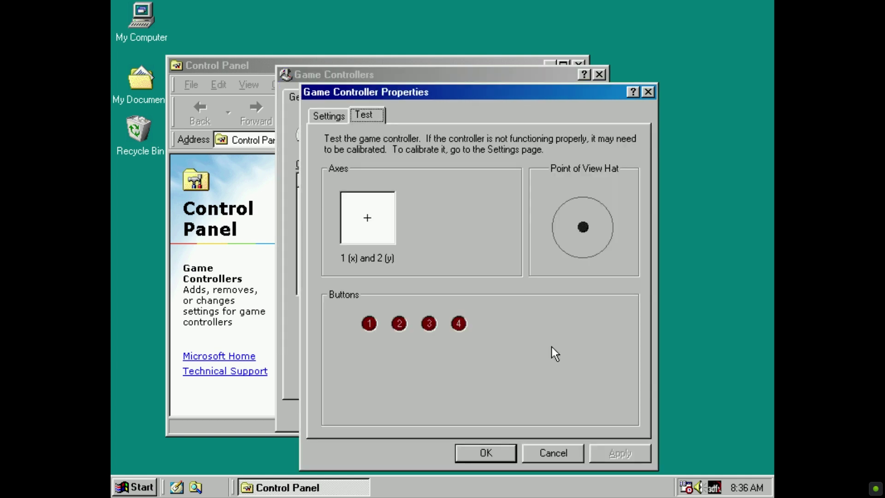
left_click(318, 115)
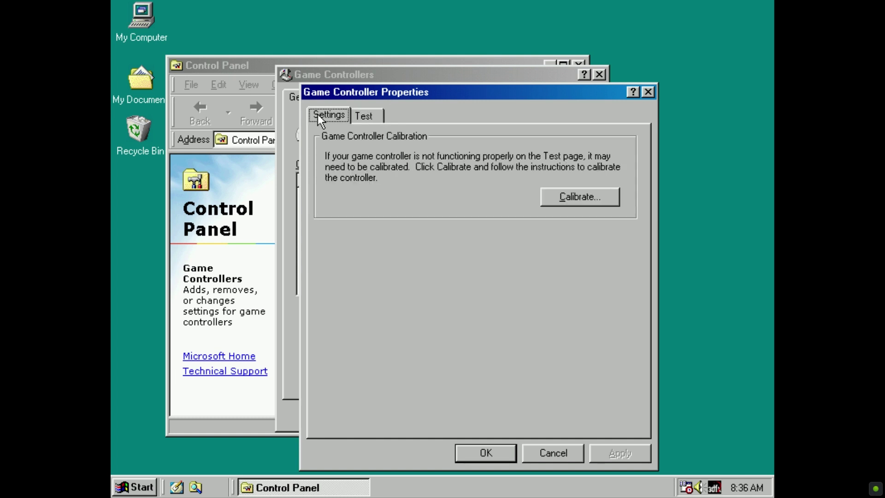
left_click(559, 196)
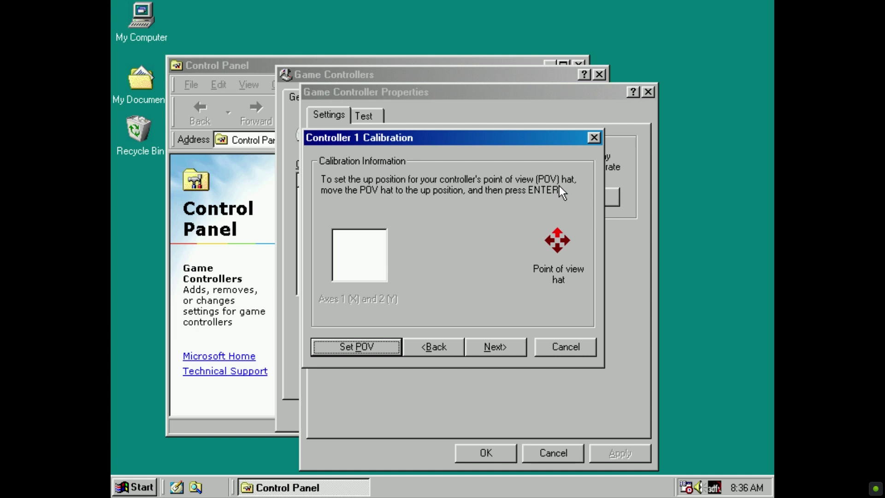
key("Return")
key("Return")
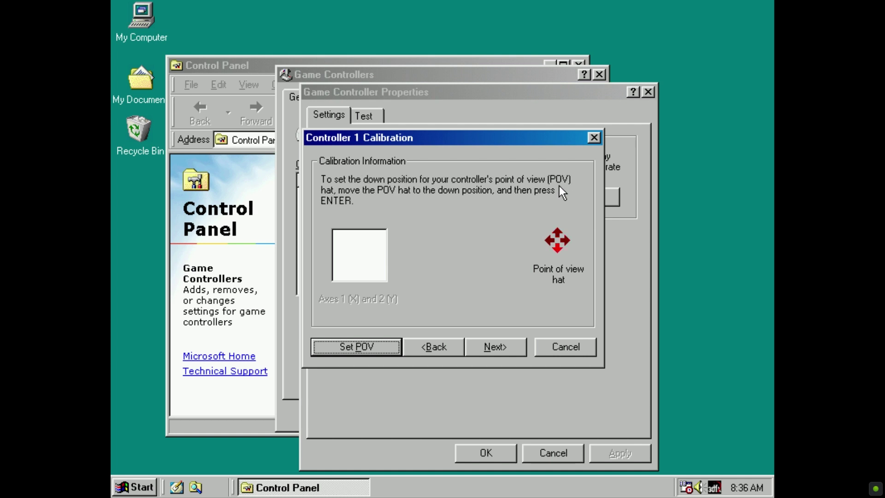
key("Return")
key("Return")
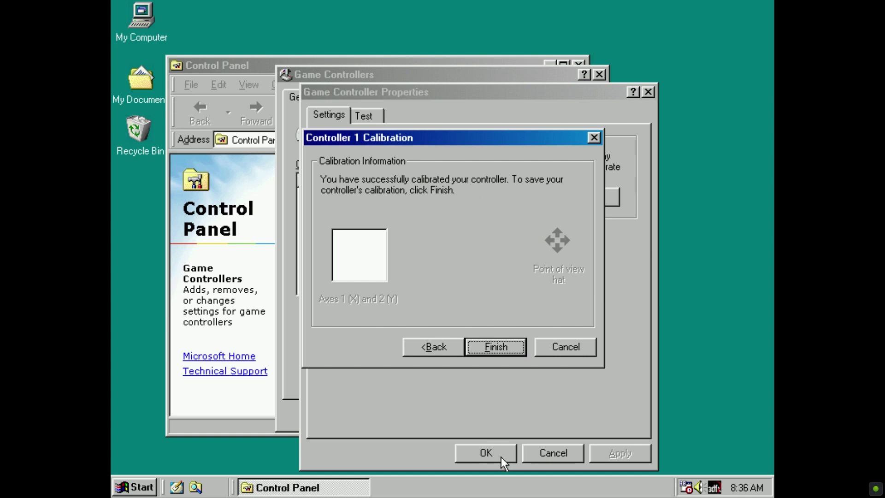
left_click(519, 343)
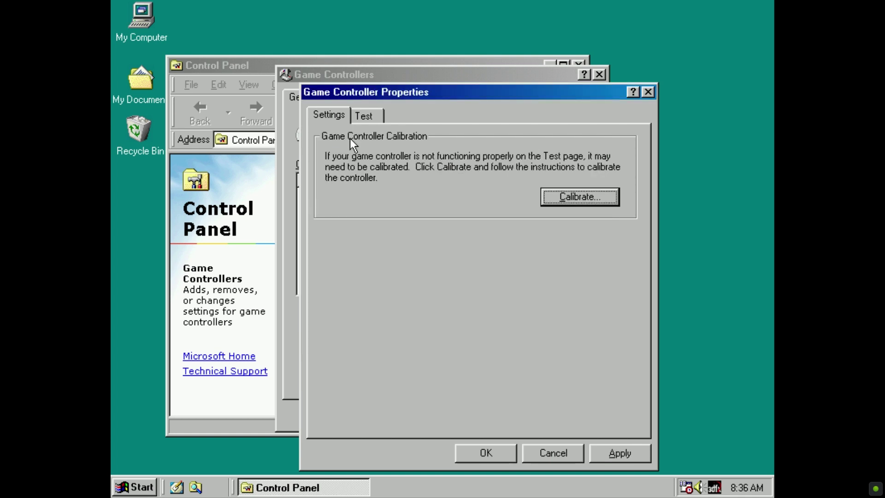
Check the controller on its test page, apply the settings, and close Game Controllers and Control Panel
left_click(361, 109)
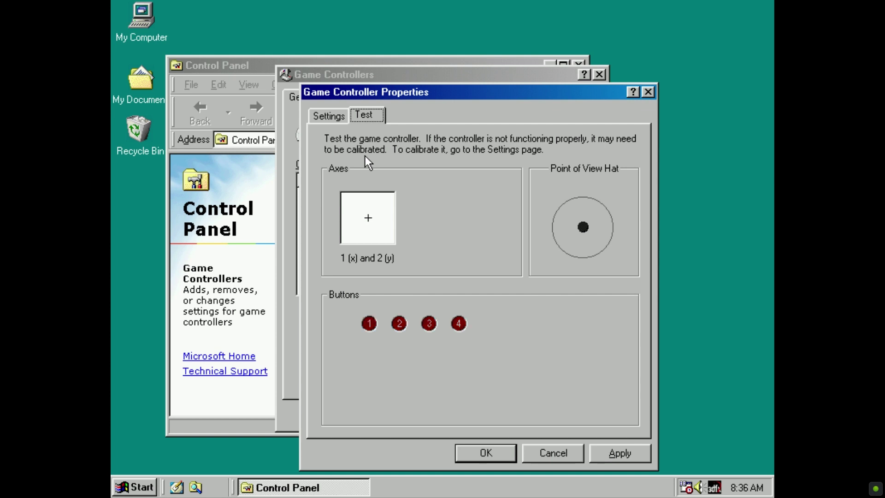
left_click(629, 452)
left_click(480, 458)
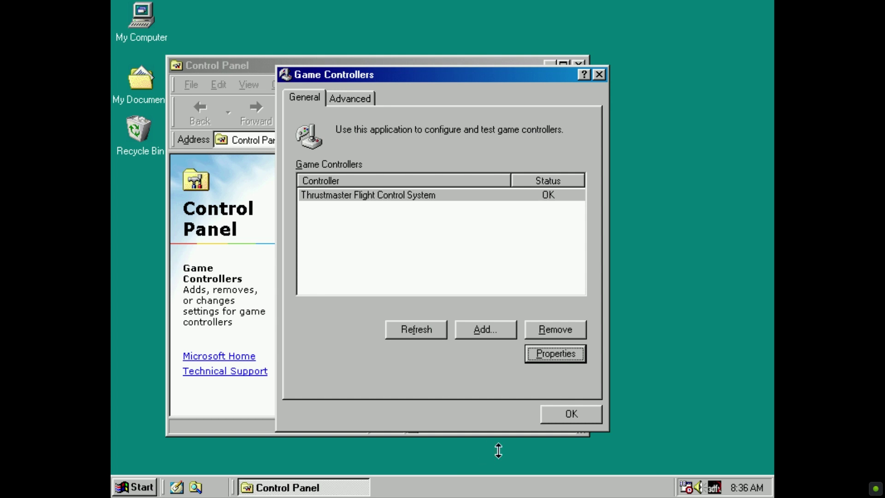
left_click(563, 418)
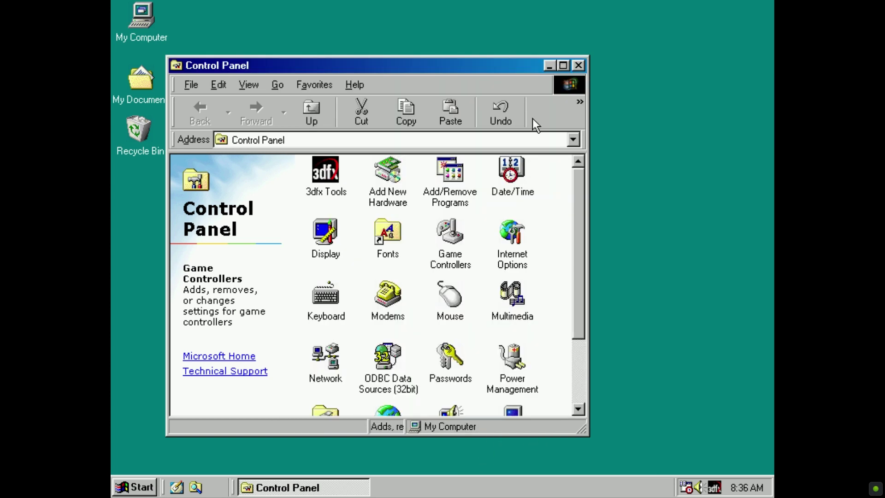
left_click(578, 65)
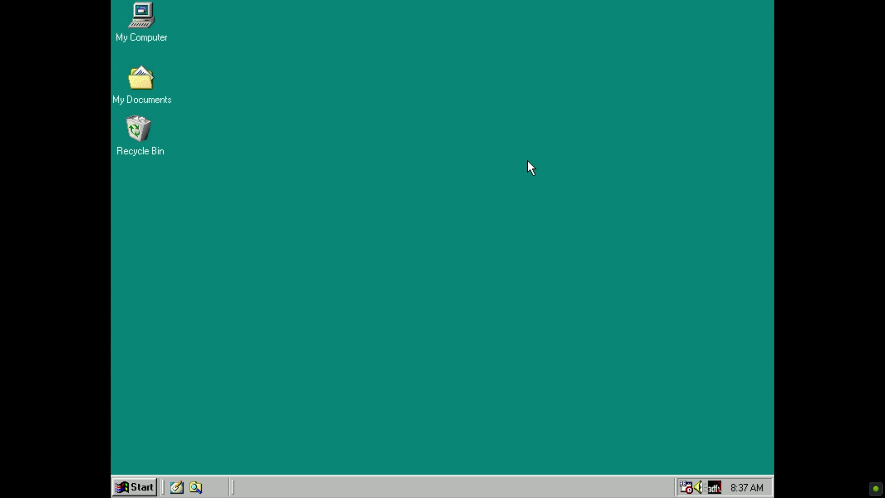
Leave fullscreen, load the LB2_207F_1.iso image into the virtual CD-ROM drive, and return to fullscreen
key("ctrl+alt+Page_Down")
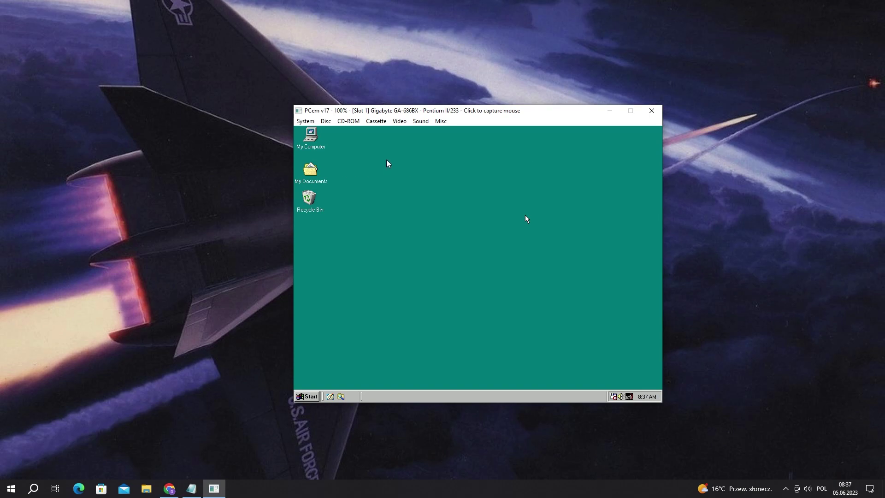
left_click(359, 122)
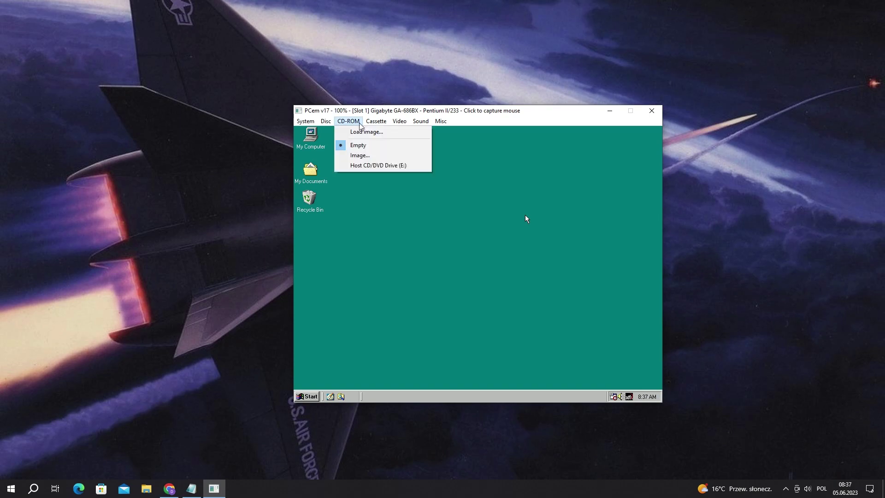
left_click(367, 131)
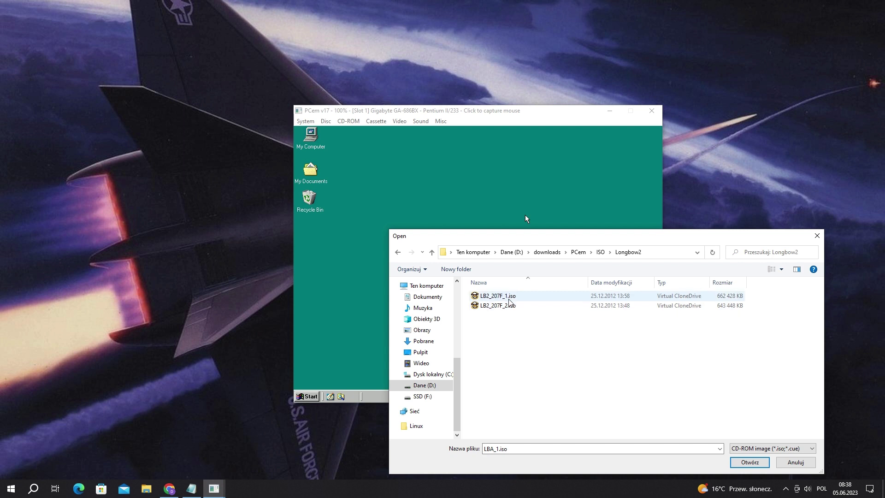
left_click(509, 299)
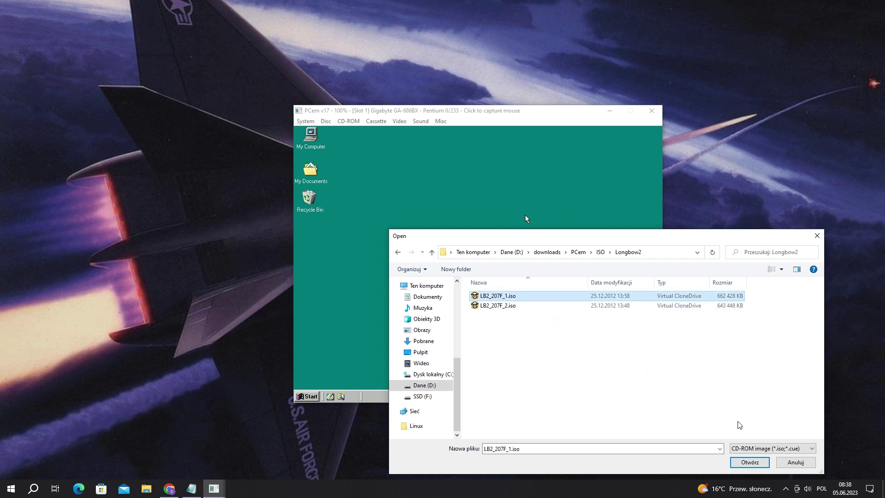
left_click(749, 463)
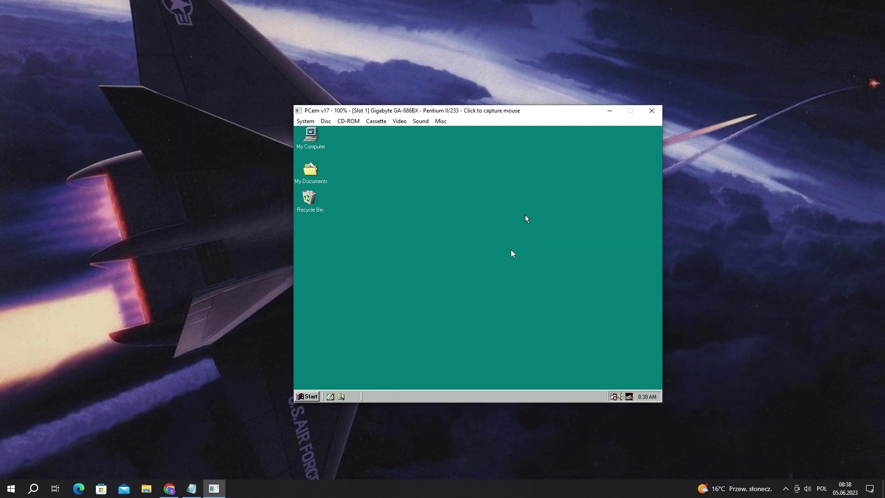
left_click(400, 120)
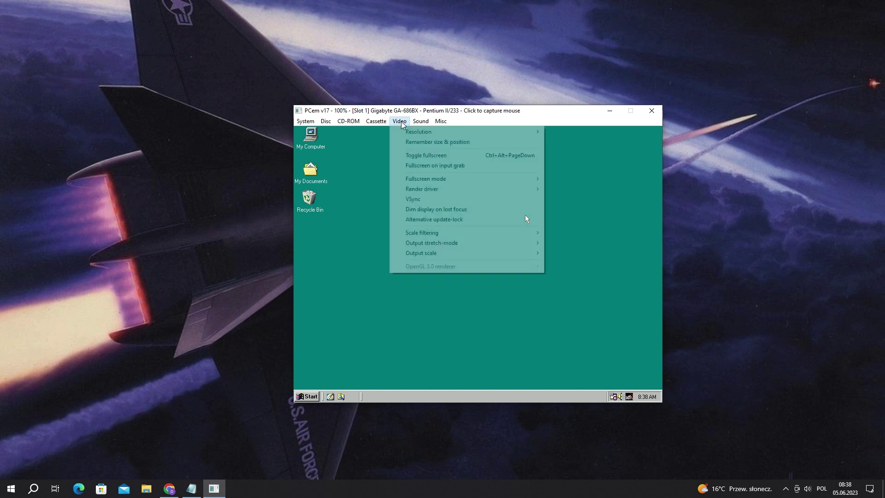
left_click(408, 156)
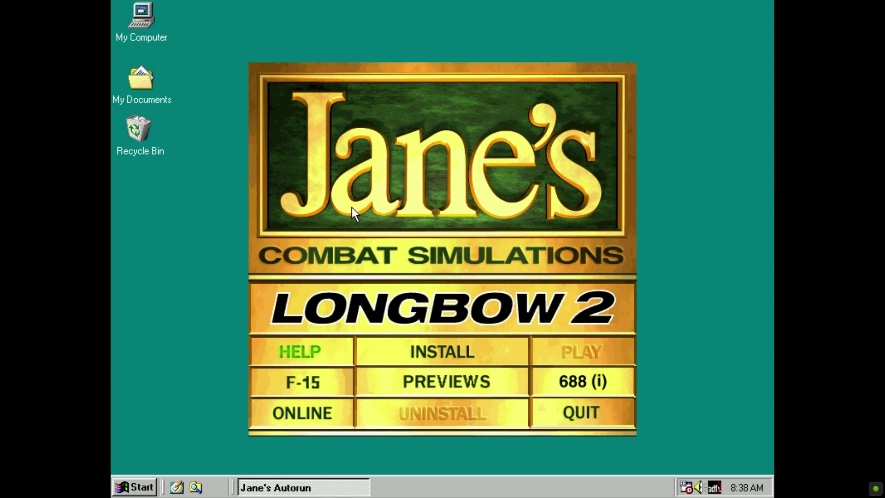
Start installing Longbow 2 with Expert gameplay, Custom Install, Large Install (420 MB), and C:\Janes\Longbow2 as the destination
left_click(414, 356)
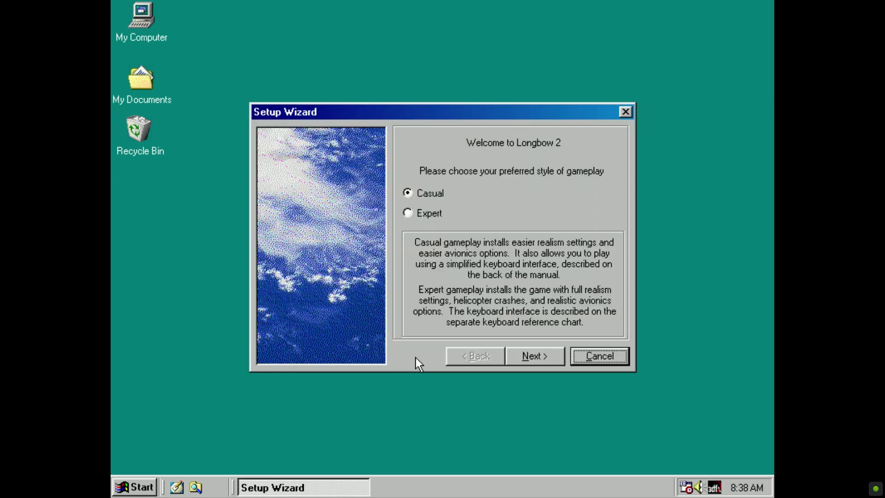
left_click(427, 212)
left_click(539, 356)
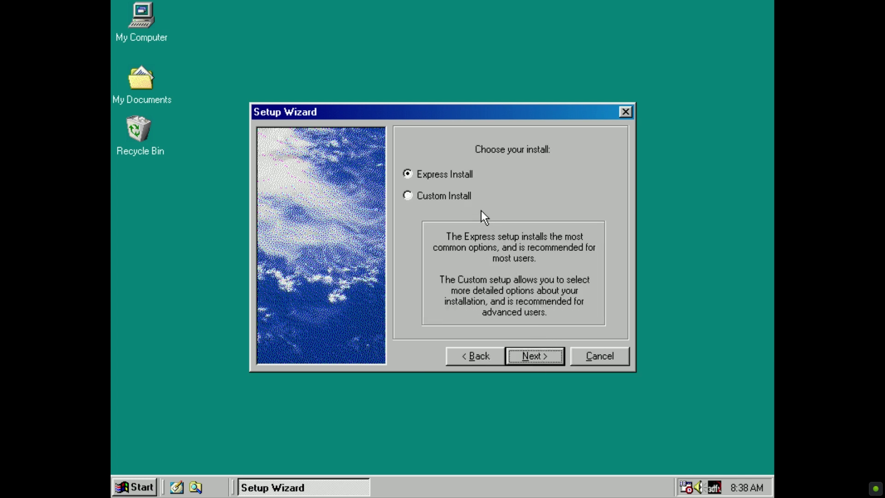
left_click(460, 198)
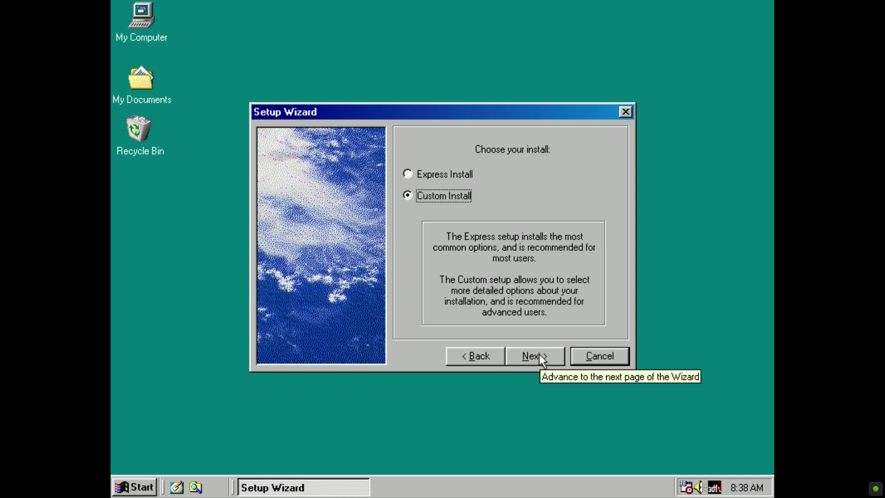
left_click(540, 355)
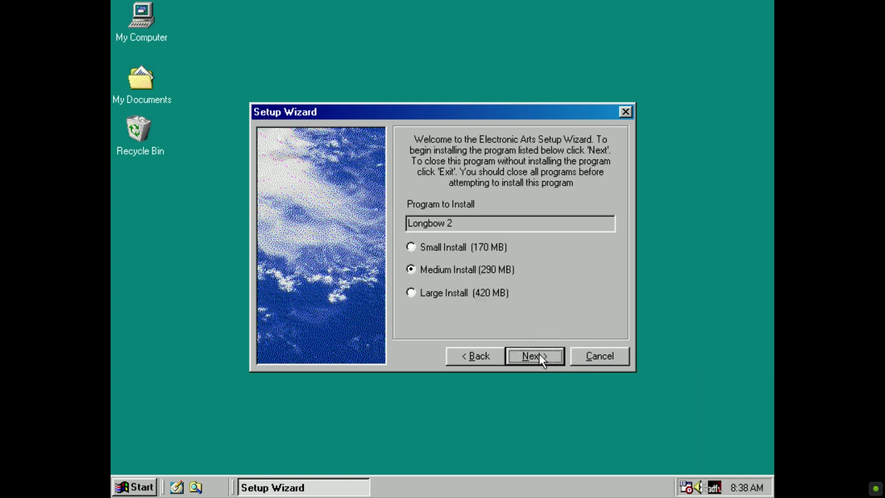
left_click(498, 294)
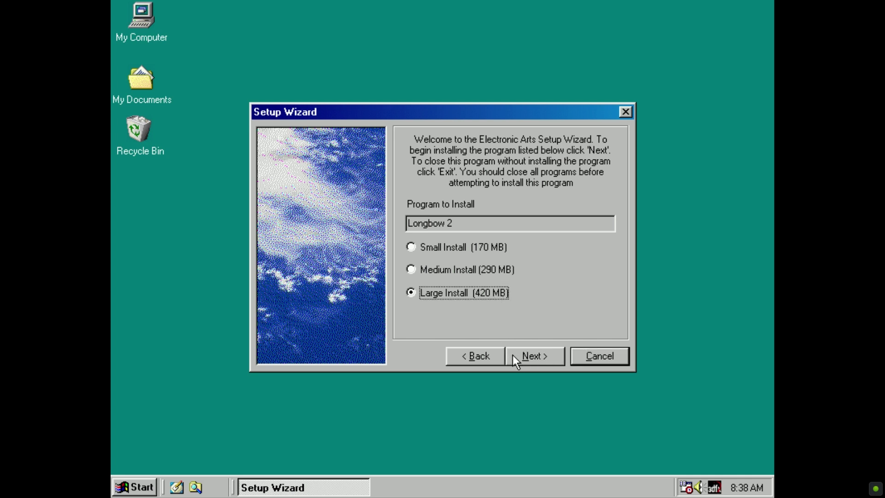
left_click(544, 356)
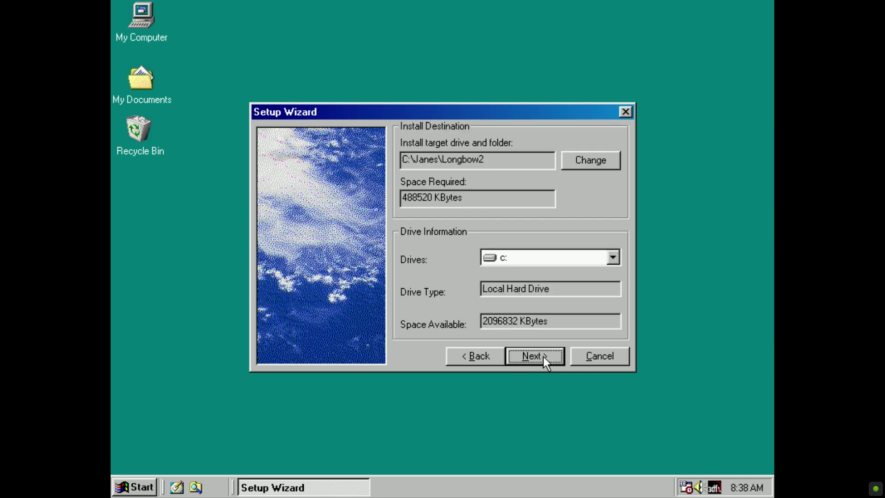
left_click(543, 356)
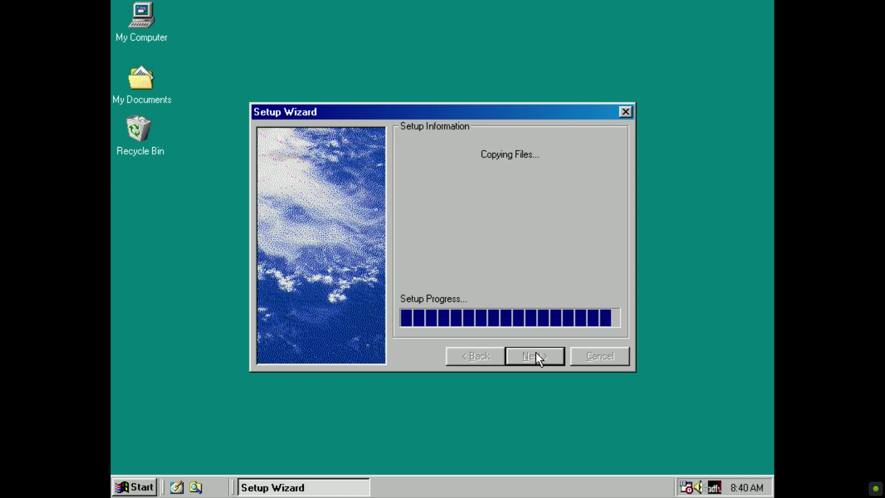
Proceed through the map decompression, skip the DirectX installation, and finish the Longbow 2 Setup Wizard
key("Return")
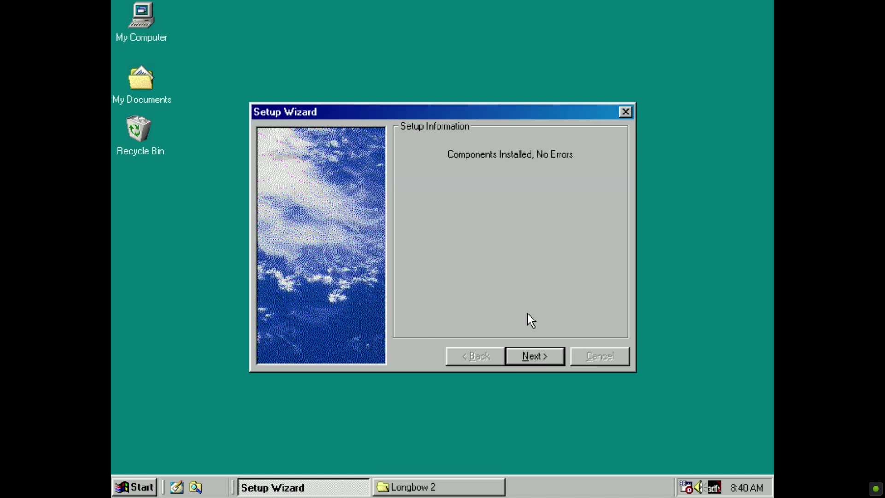
left_click(527, 355)
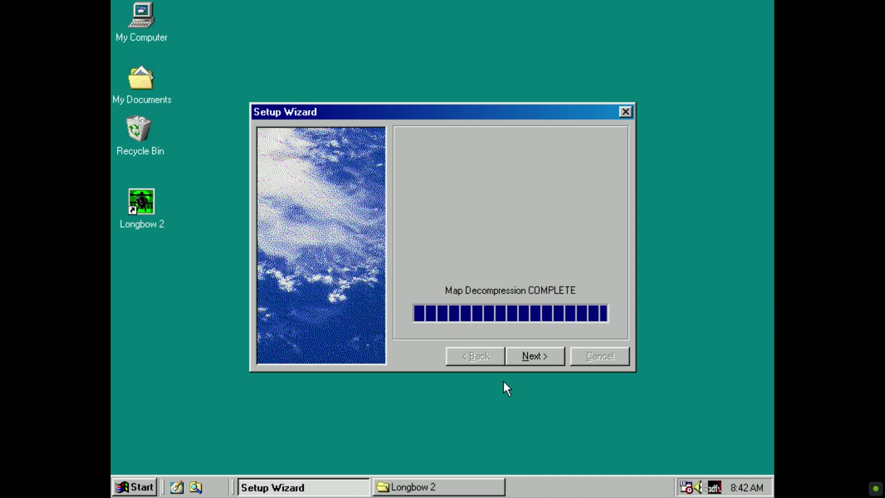
left_click(551, 364)
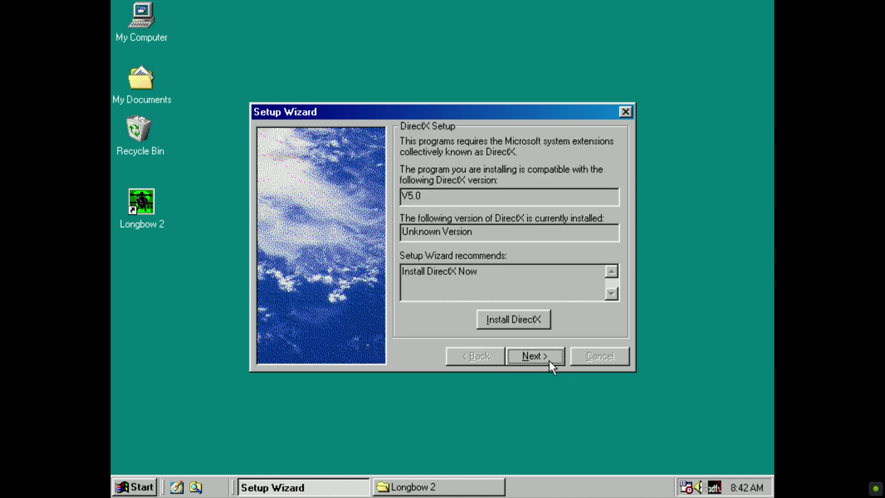
left_click(549, 360)
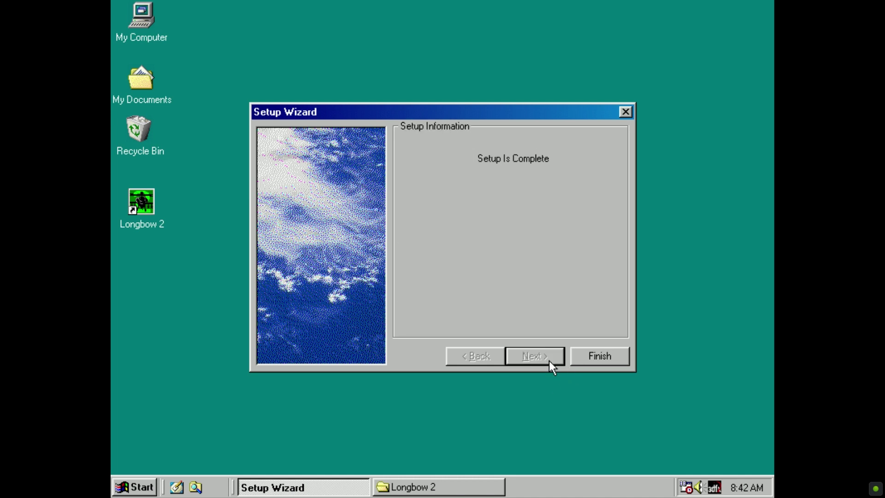
left_click(605, 359)
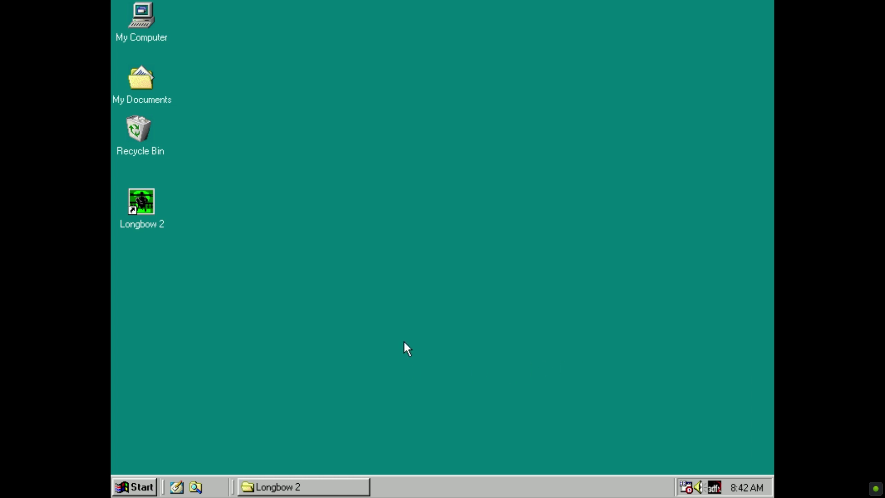
Launch Longbow 2 from its desktop shortcut, dismissing the welcome message, and open the game options
double_click(138, 201)
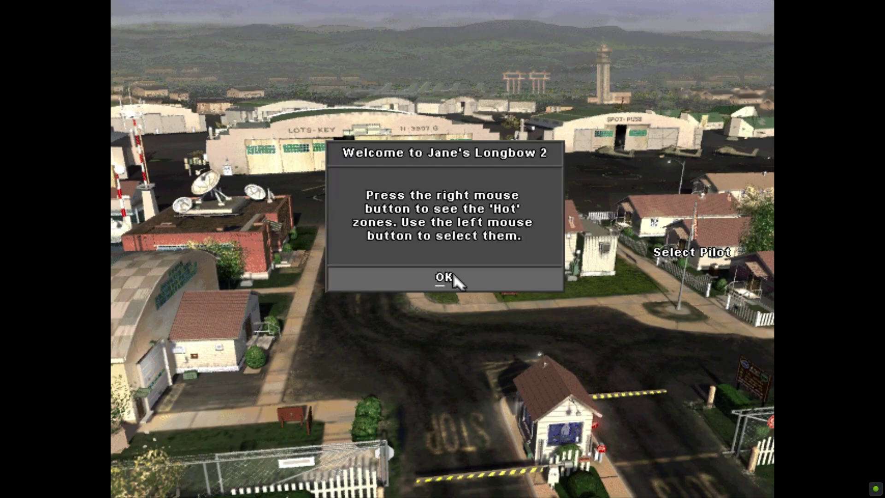
left_click(453, 276)
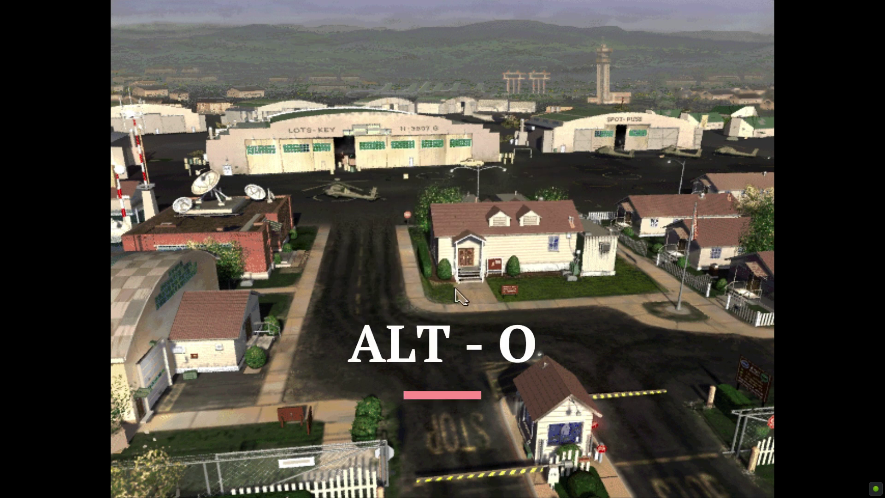
key("alt+o")
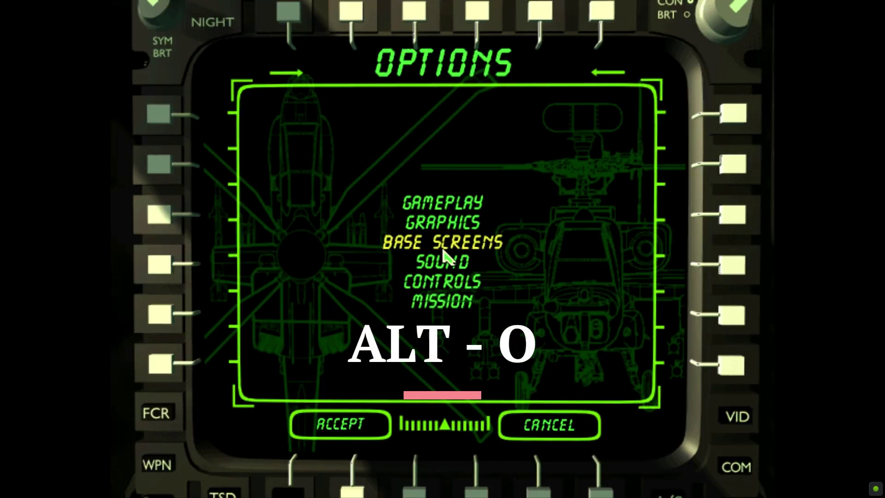
Review the gameplay level and its custom flight model and realism settings, accepting them without changes
left_click(452, 213)
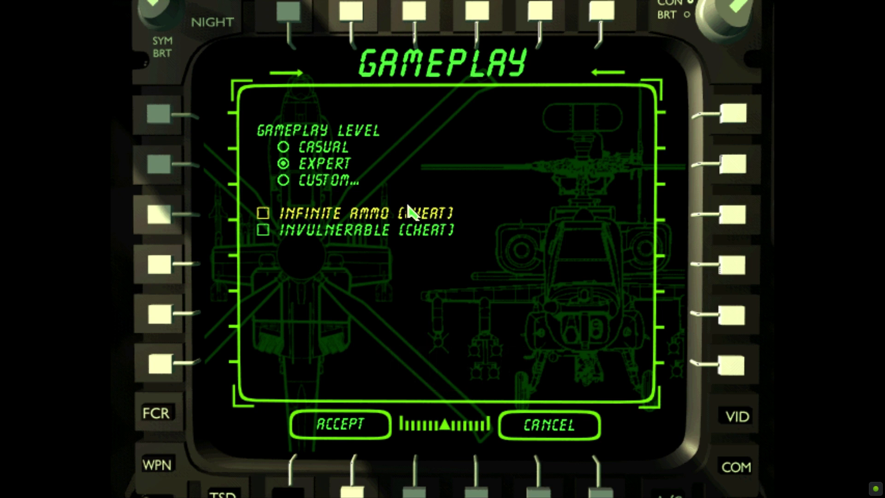
left_click(351, 184)
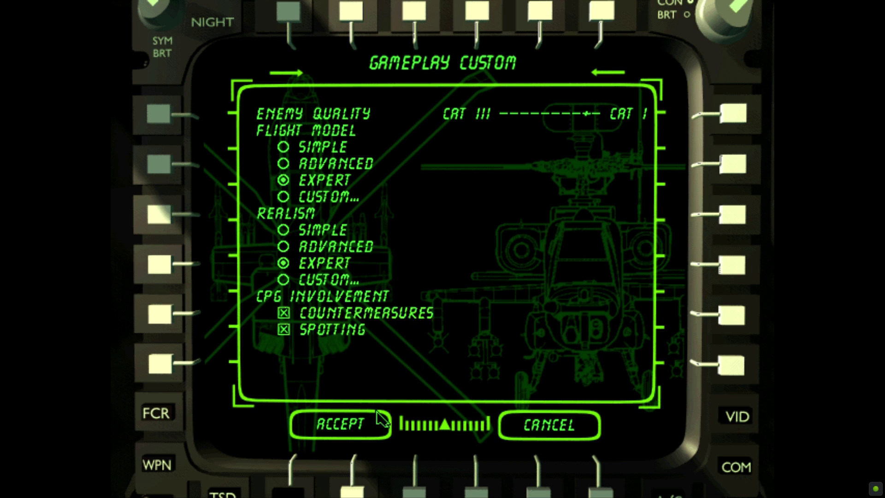
left_click(367, 422)
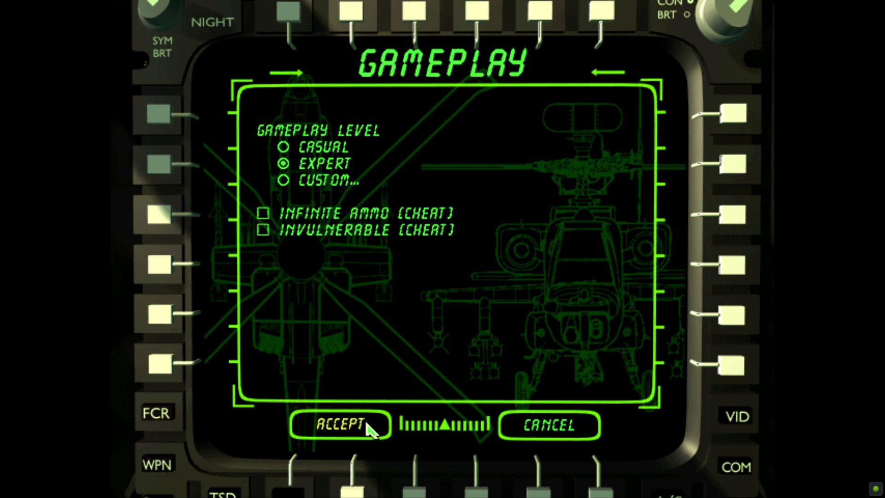
left_click(368, 426)
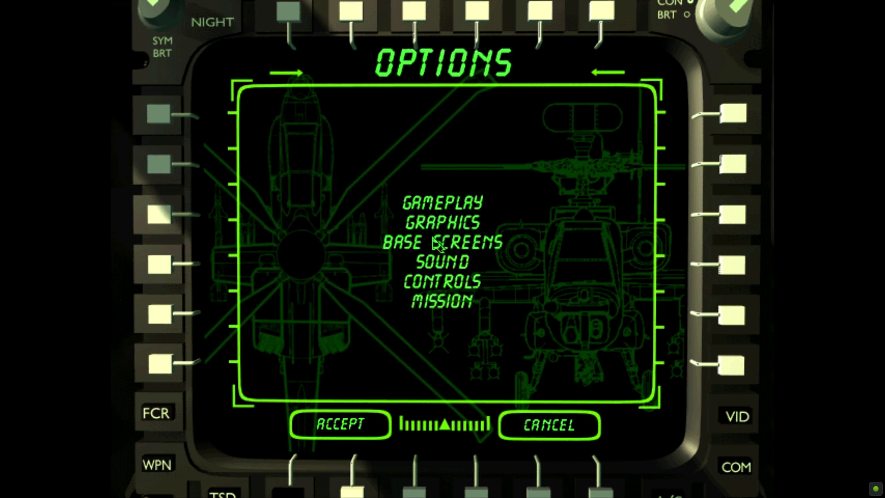
Set the graphics detail level to High Detail, check its custom detail settings, and accept the graphics options
left_click(435, 223)
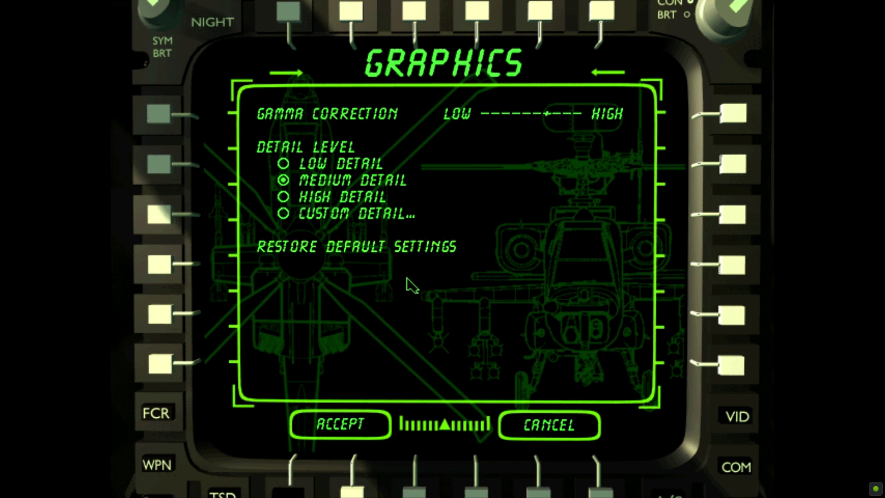
left_click(393, 221)
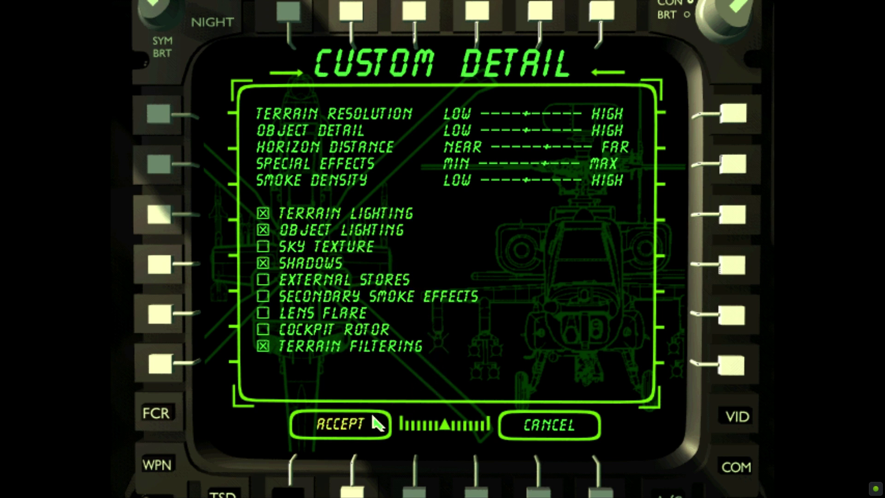
left_click(367, 432)
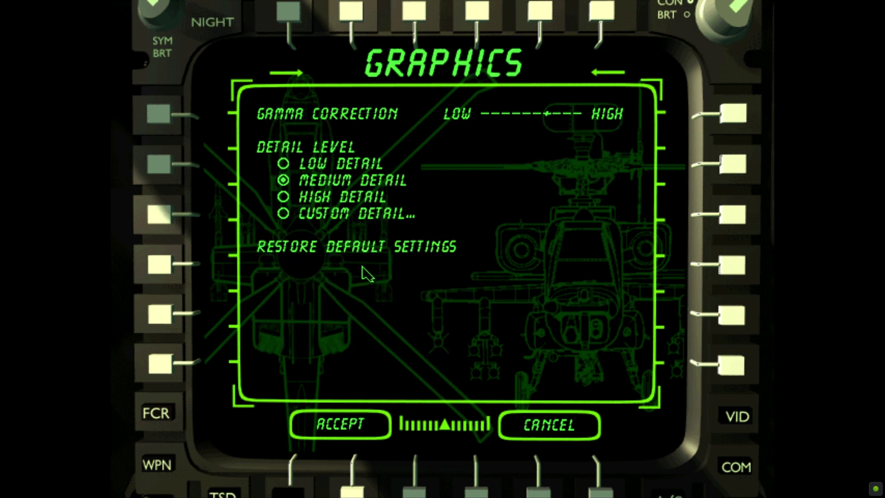
left_click(364, 200)
left_click(362, 214)
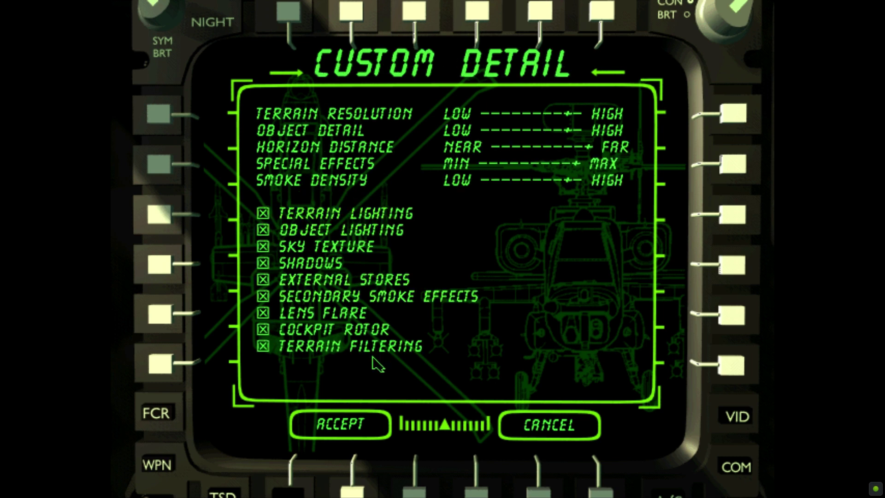
left_click(348, 433)
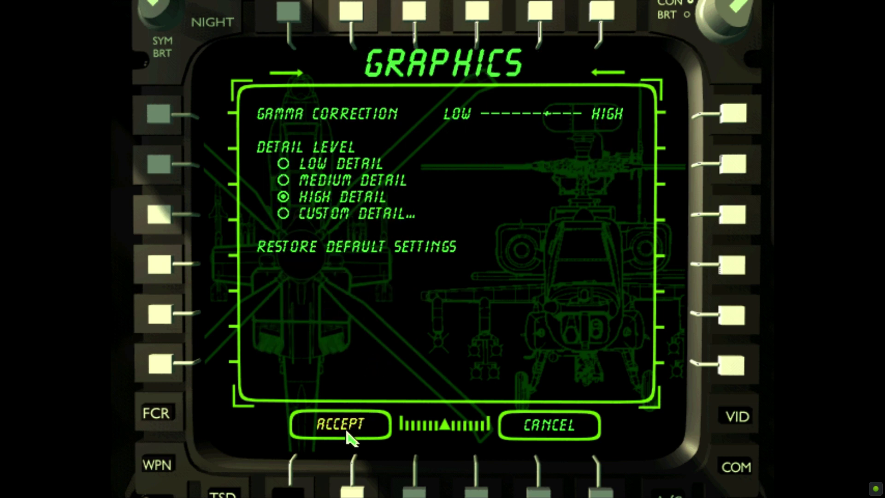
left_click(347, 432)
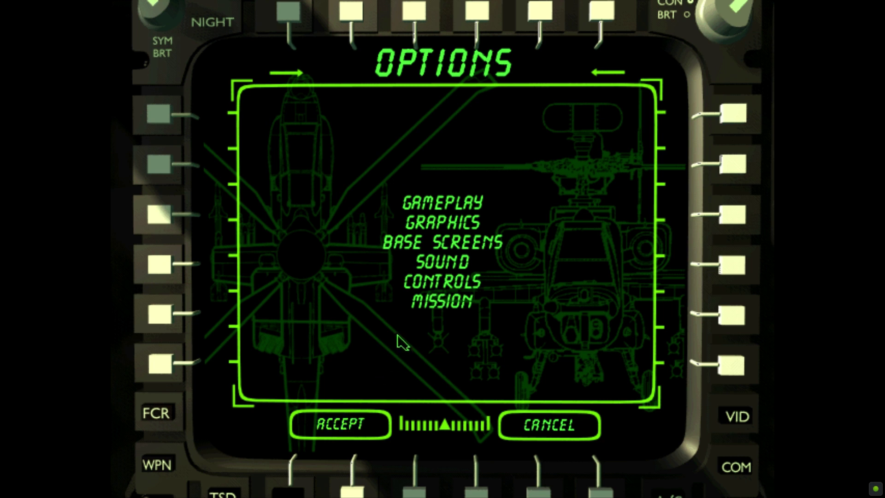
Review the base screens and controls options, accepting both pages without changes
left_click(430, 249)
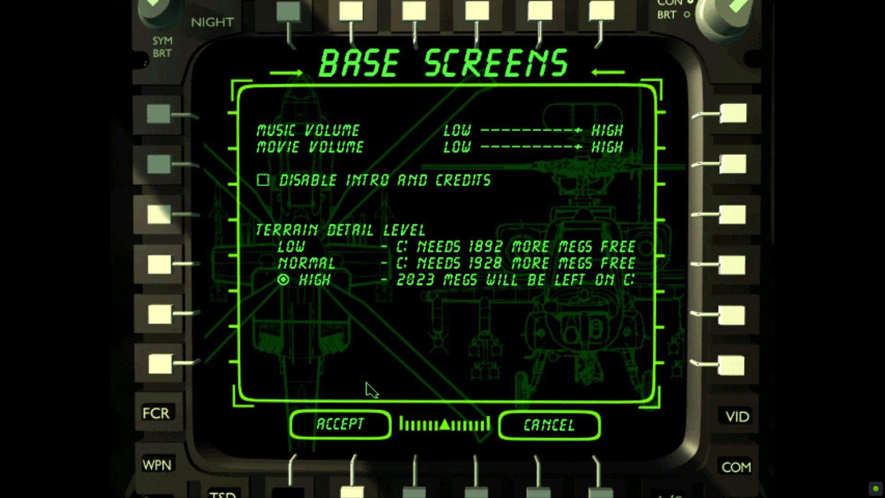
left_click(358, 428)
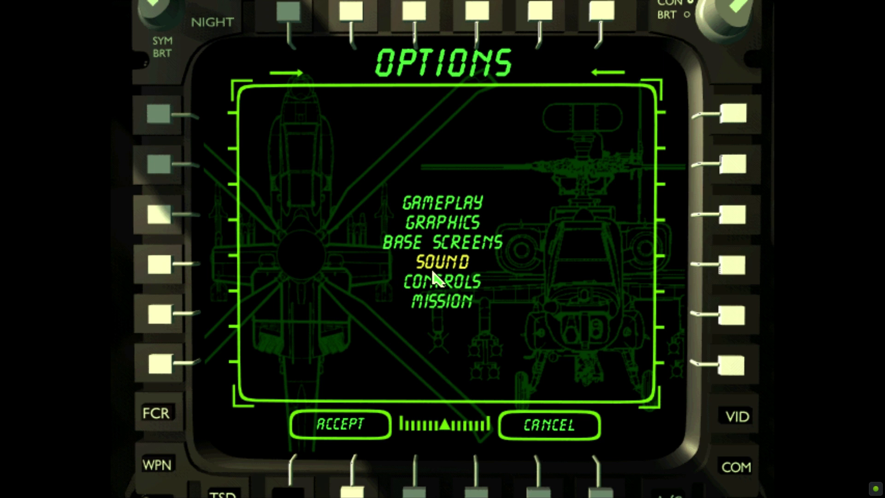
left_click(432, 282)
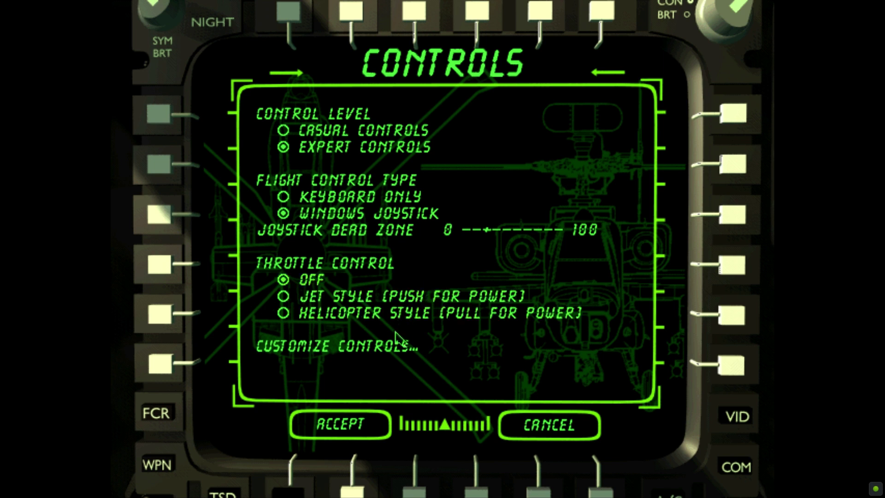
left_click(362, 421)
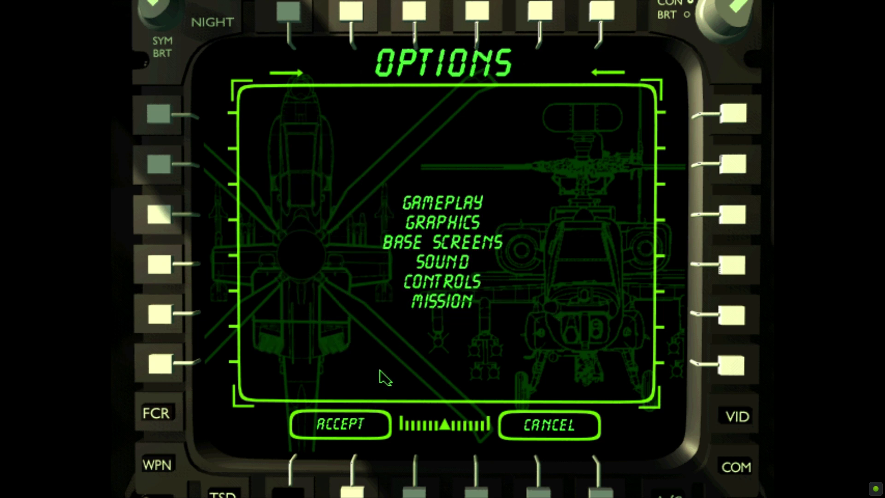